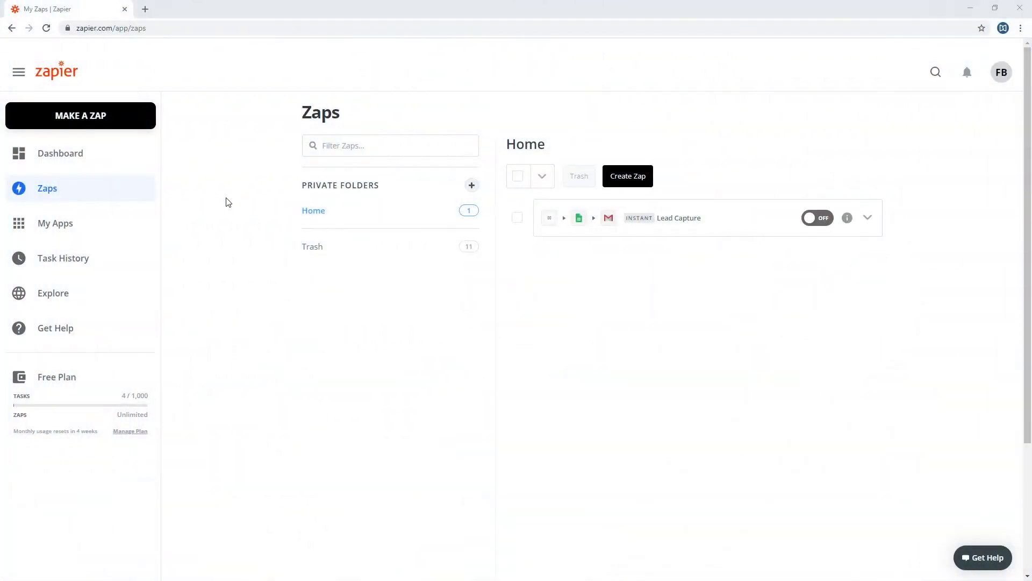
# - Create a zap named 'Process new leads from FlippingBook Online' triggered by FlippingBook Online New Lead
pyautogui.click(138, 124)
pyautogui.click(100, 77)
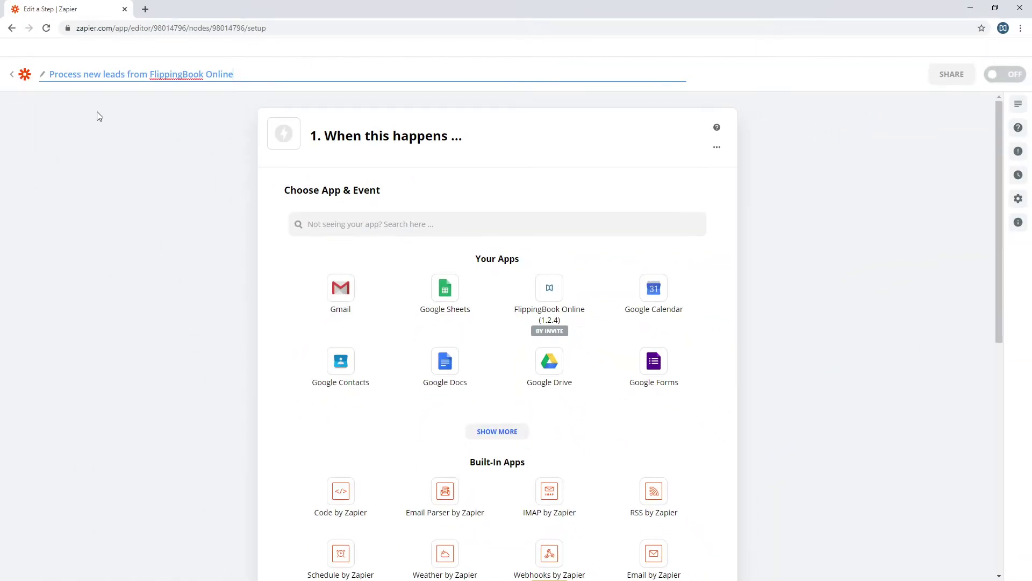
pyautogui.click(572, 297)
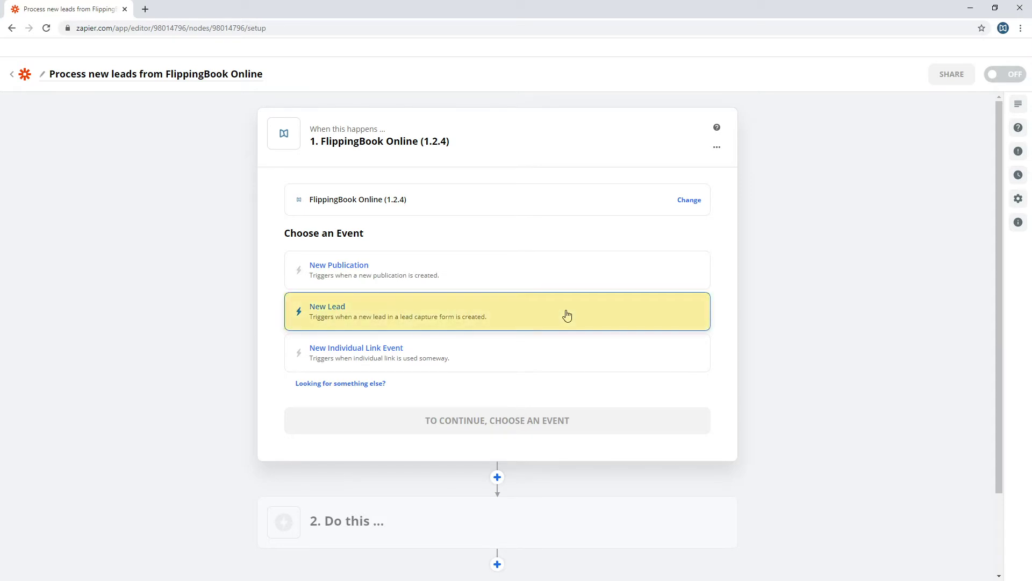
pyautogui.click(568, 315)
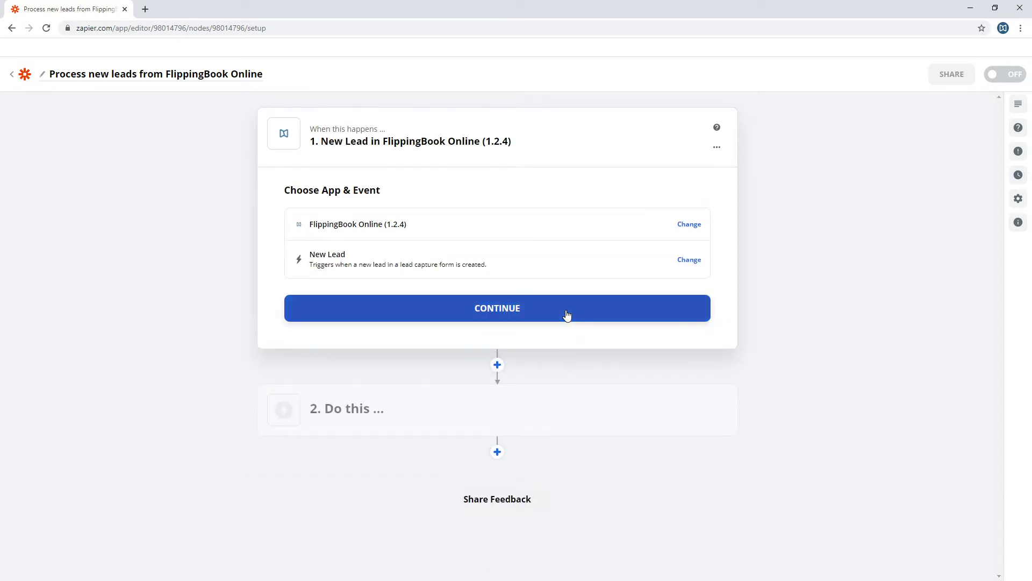
# - Confirm the New Lead trigger and connect the FlippingBook Online account
pyautogui.click(567, 316)
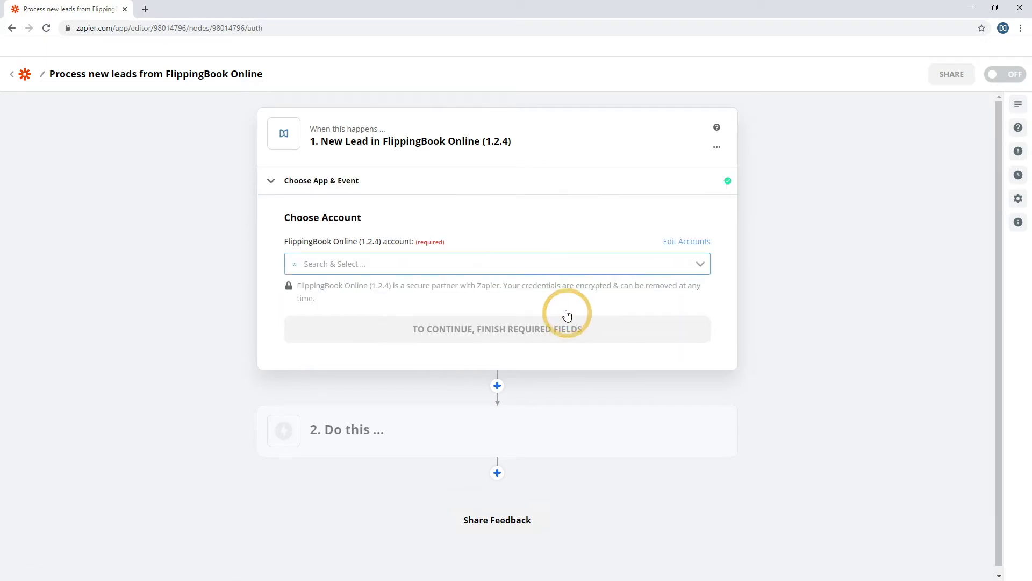
pyautogui.click(504, 264)
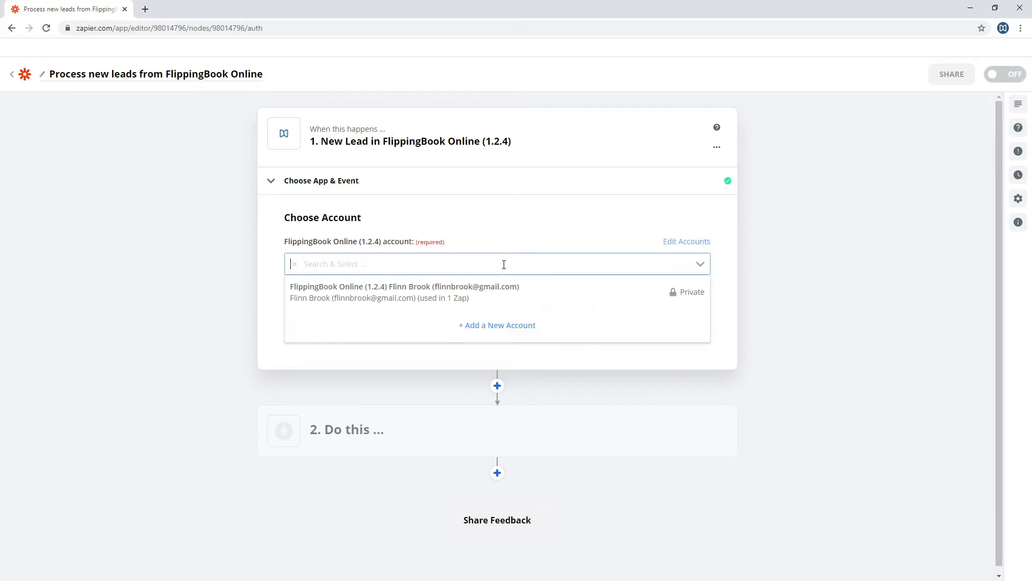
pyautogui.click(506, 294)
pyautogui.click(532, 328)
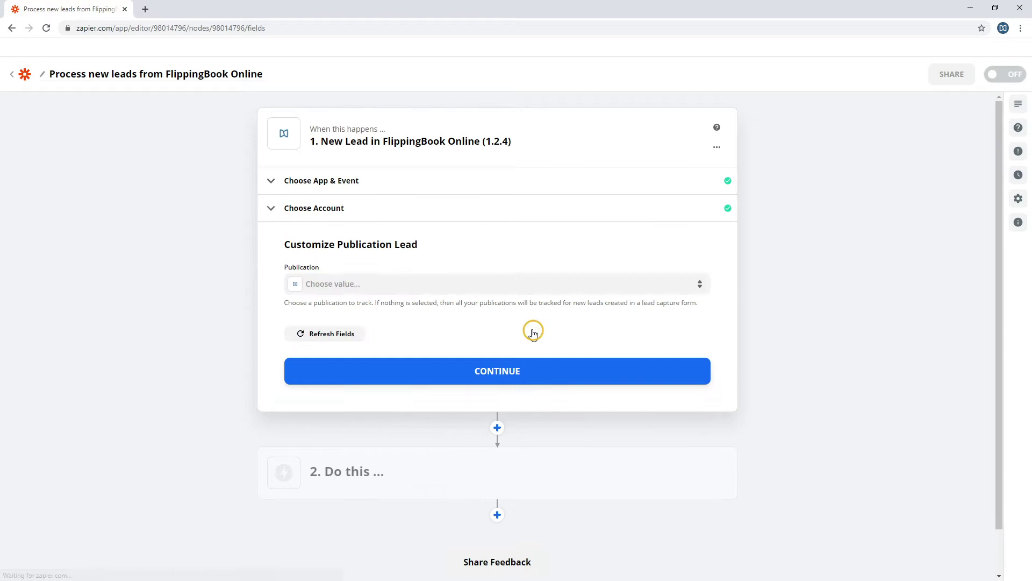
# - Limit the trigger to the Product Offer publication and test it to fetch a sample lead
pyautogui.click(482, 288)
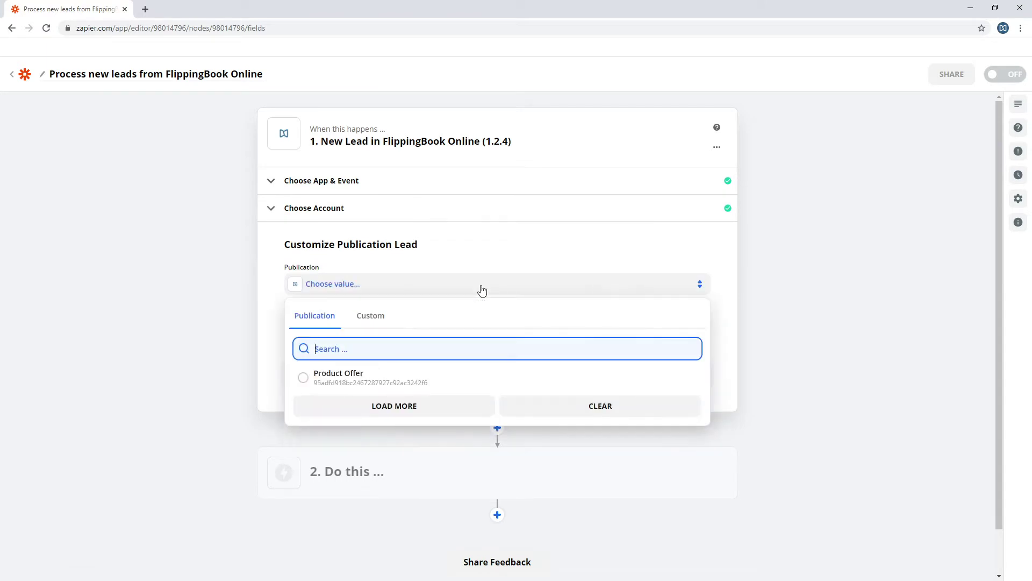
pyautogui.click(452, 381)
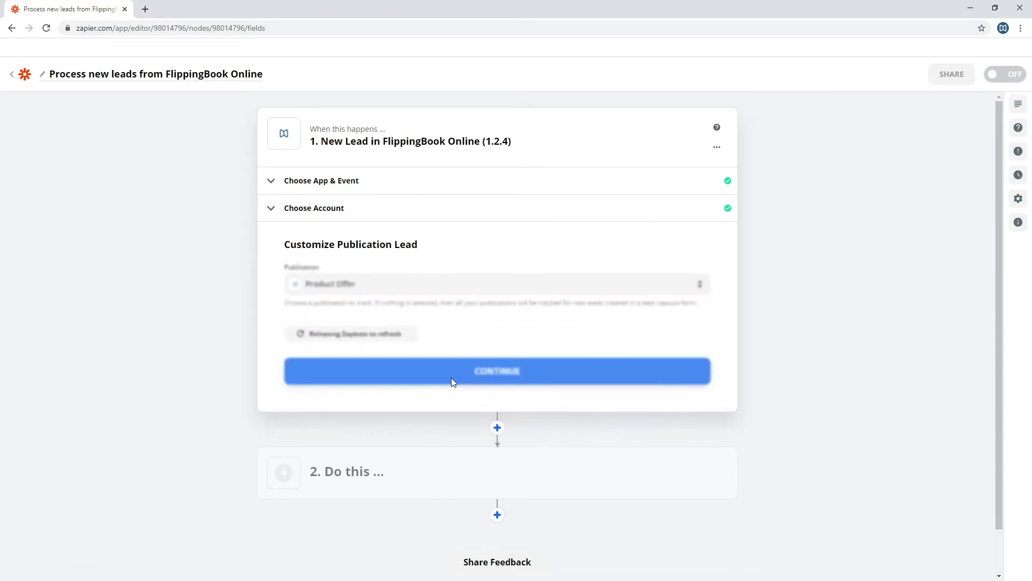
pyautogui.click(453, 380)
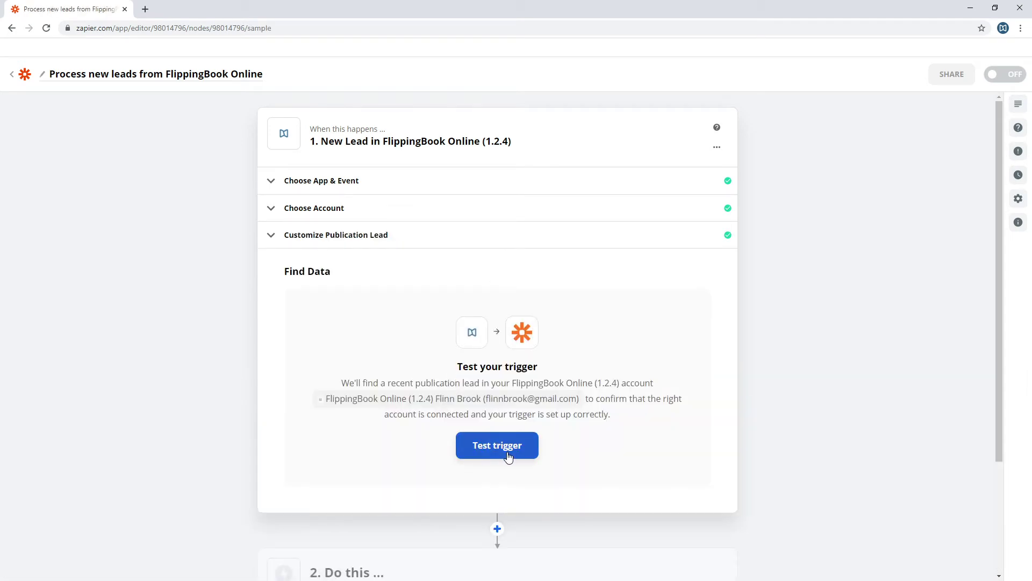
pyautogui.click(504, 457)
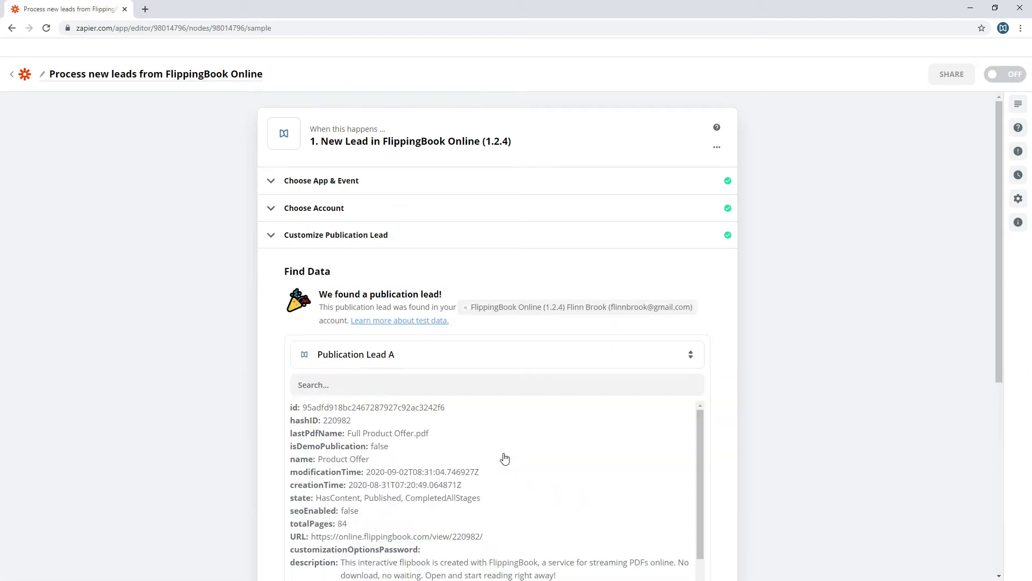
pyautogui.scroll(-6, 784, 376)
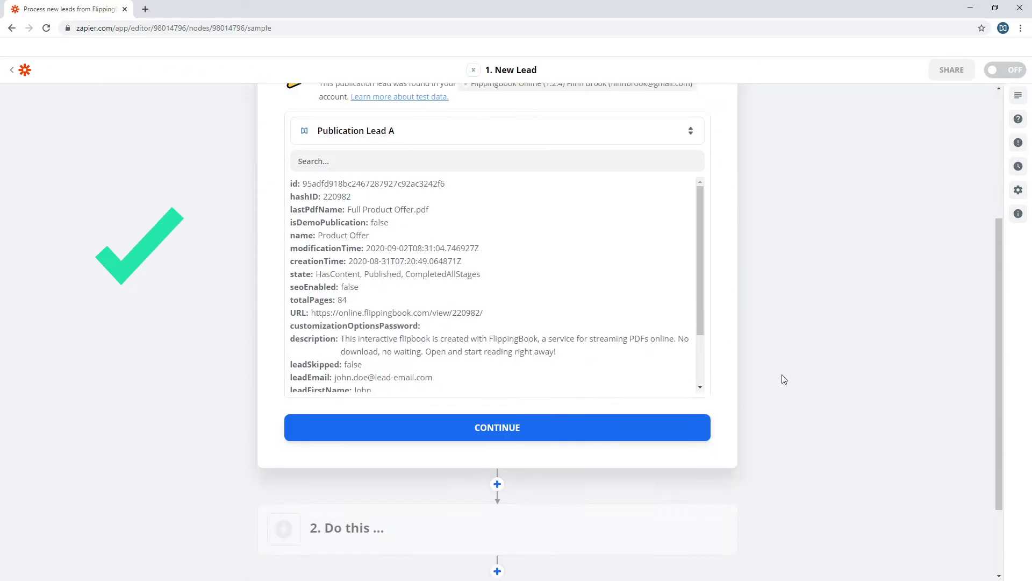
pyautogui.click(608, 334)
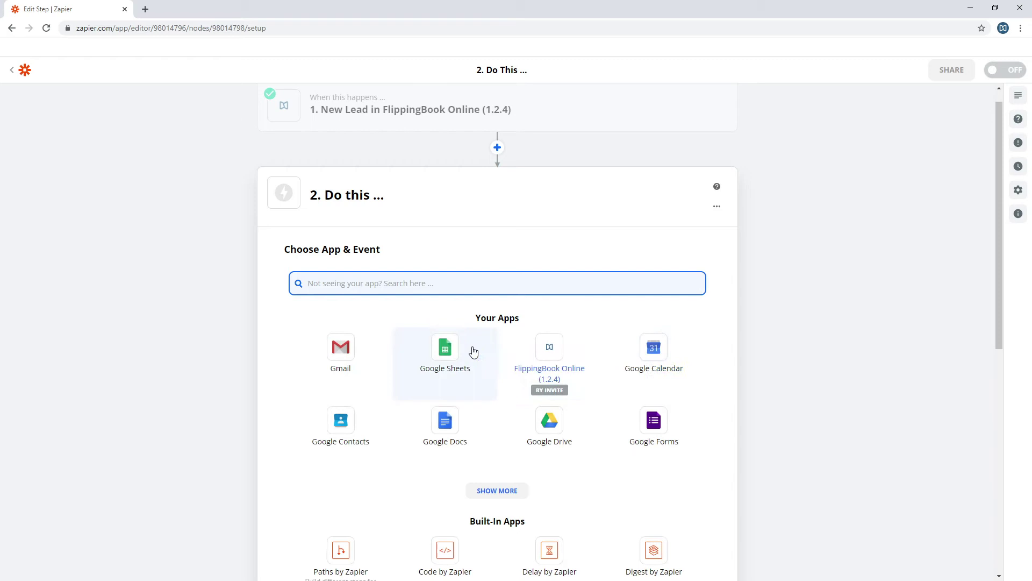
# - Set the action to Google Sheets Create Spreadsheet Row using the connected Google account
pyautogui.click(471, 350)
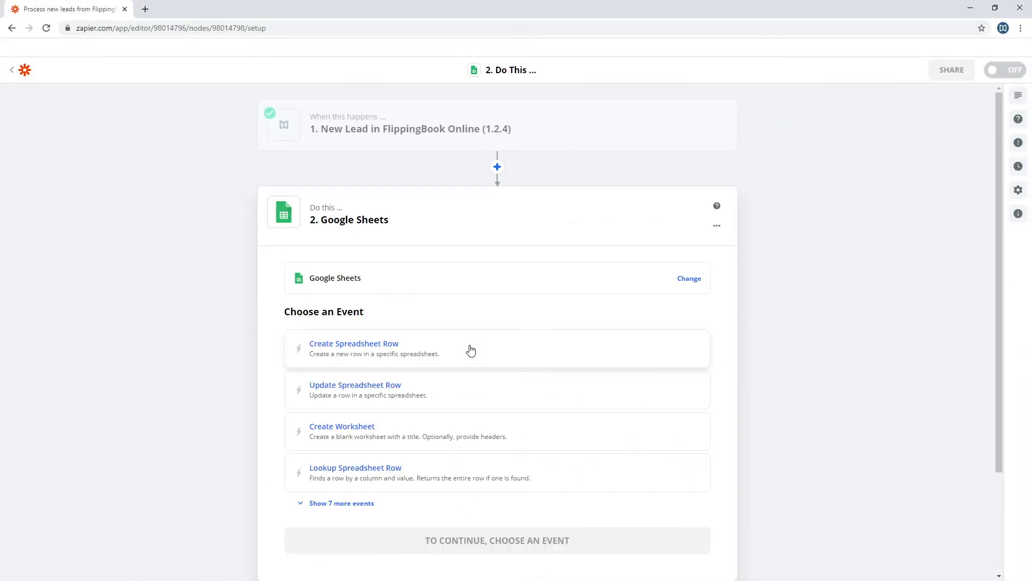
pyautogui.click(473, 350)
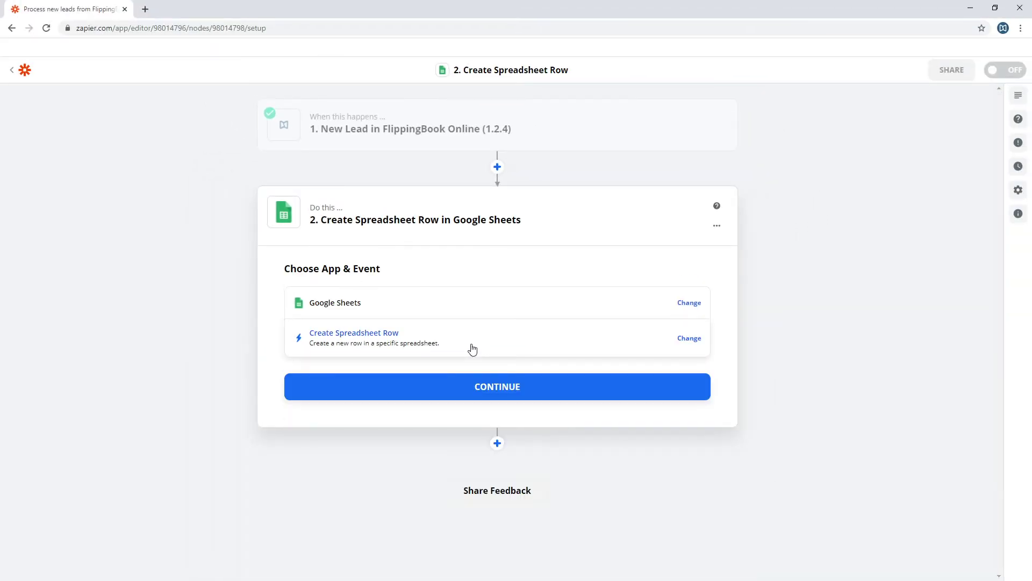
pyautogui.click(536, 389)
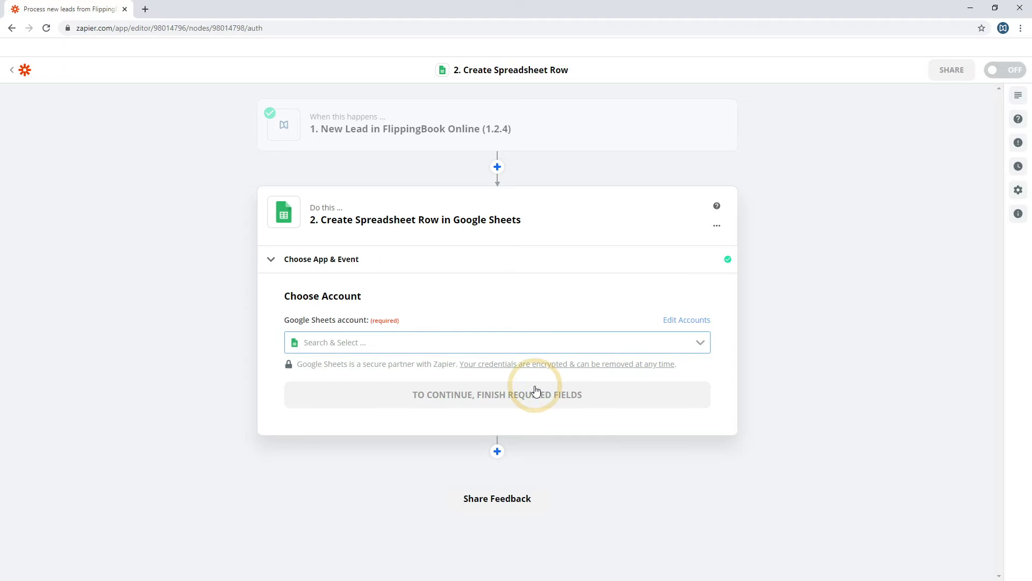
pyautogui.click(511, 344)
pyautogui.click(509, 370)
pyautogui.click(536, 394)
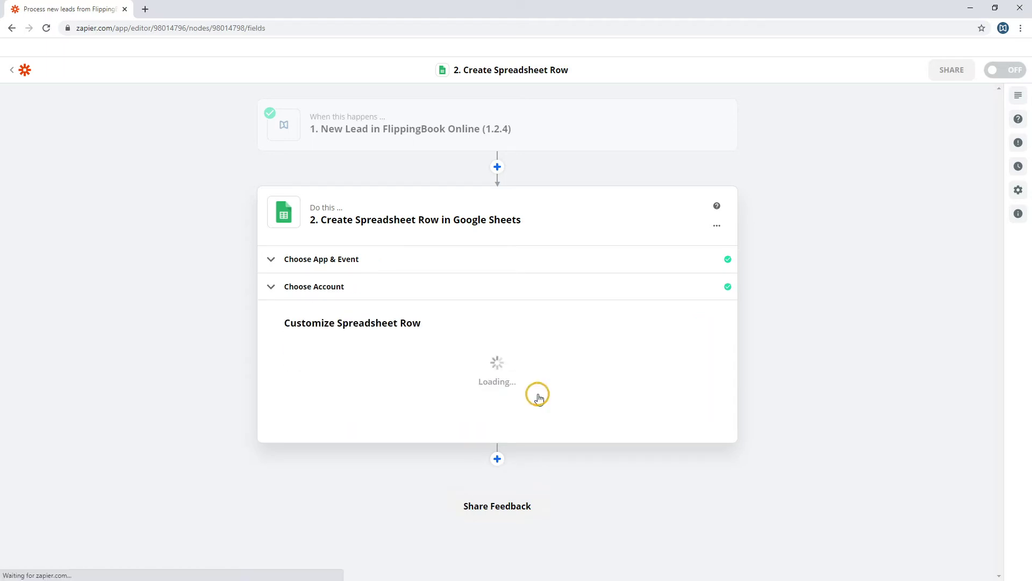
# - Target Sheet1 of the 'Leads from FlippingBook Online' spreadsheet on My Google Drive
pyautogui.click(448, 266)
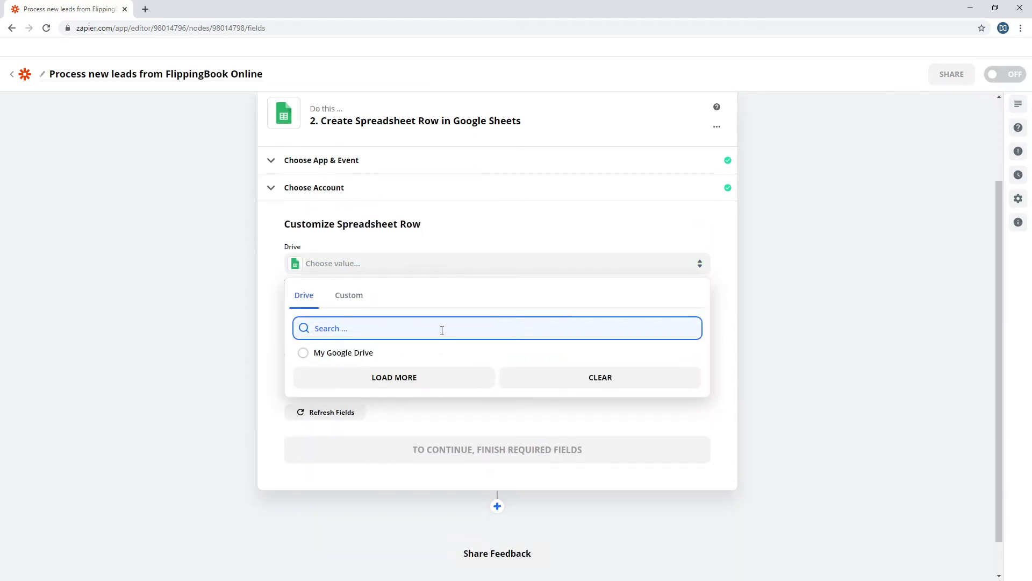
pyautogui.click(441, 354)
pyautogui.click(434, 330)
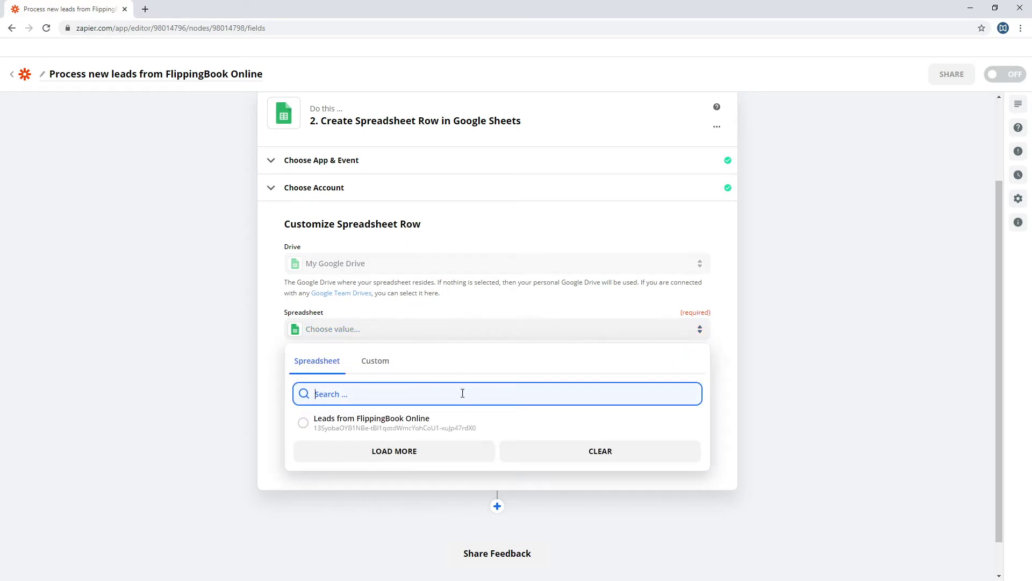
pyautogui.click(449, 424)
pyautogui.click(417, 379)
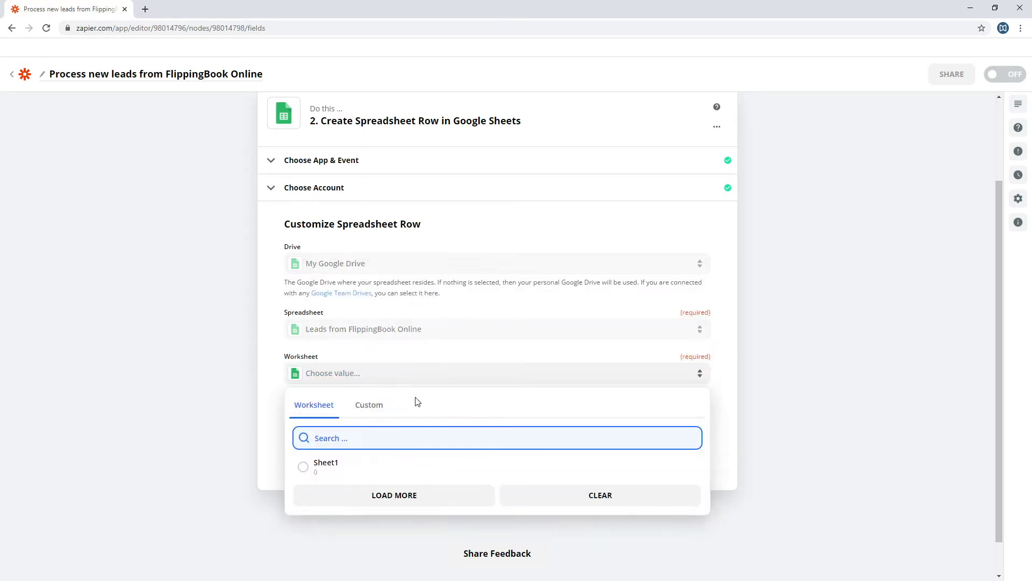
pyautogui.click(398, 464)
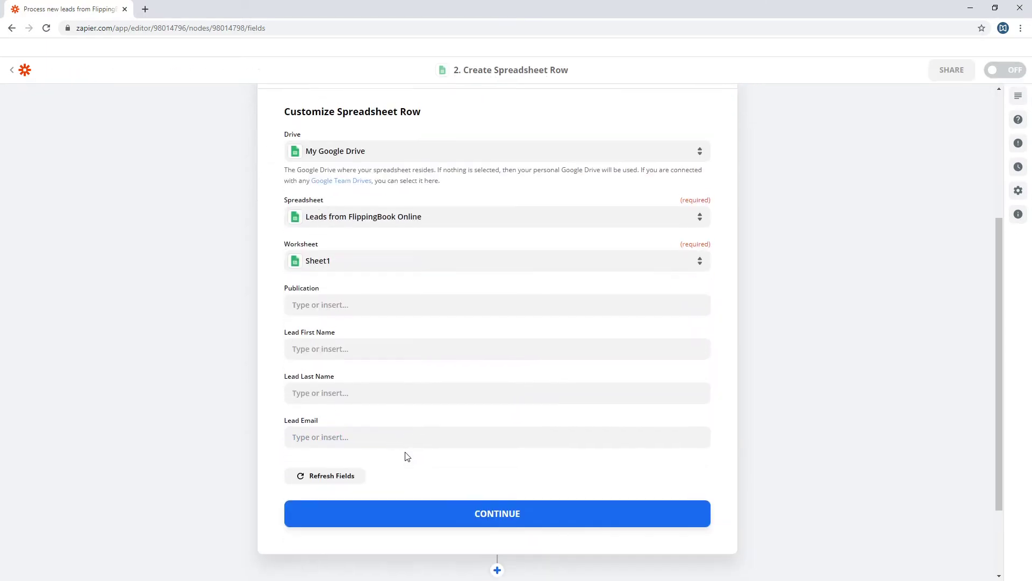
# - Map the lead's publication name and first name into the Publication and Lead First Name fields
pyautogui.click(339, 301)
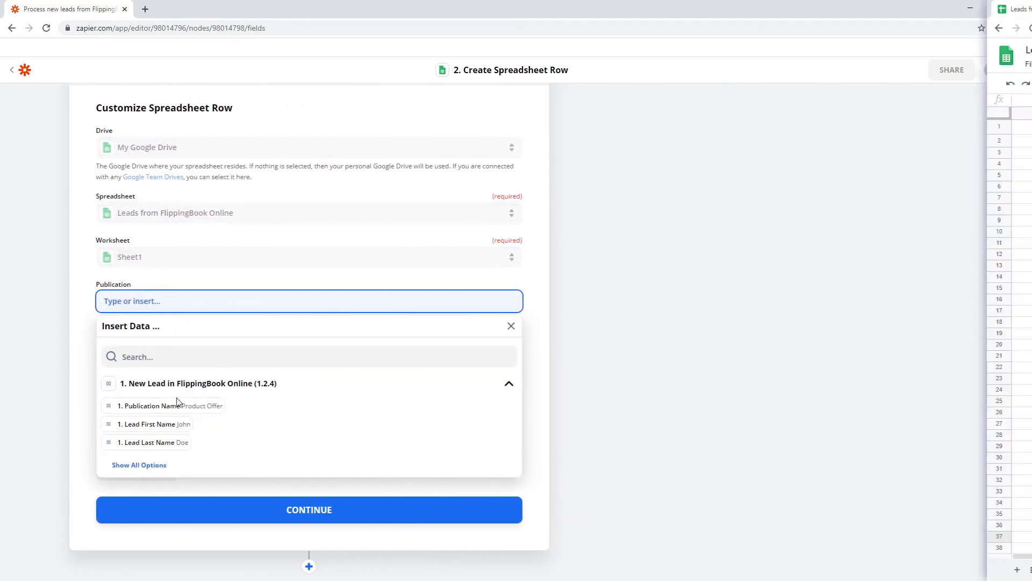
pyautogui.click(163, 406)
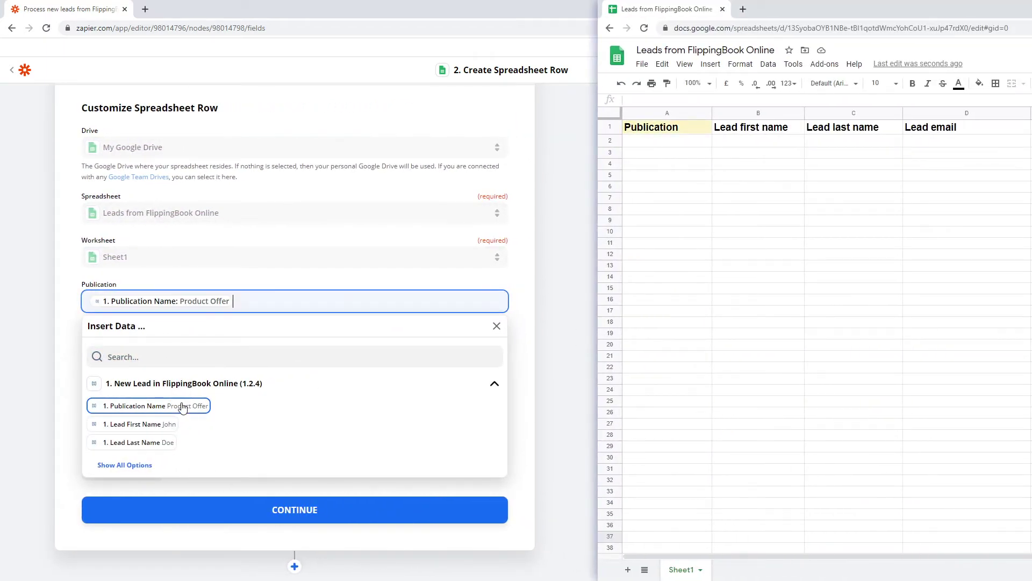
pyautogui.click(520, 350)
pyautogui.scroll(-2, 449, 330)
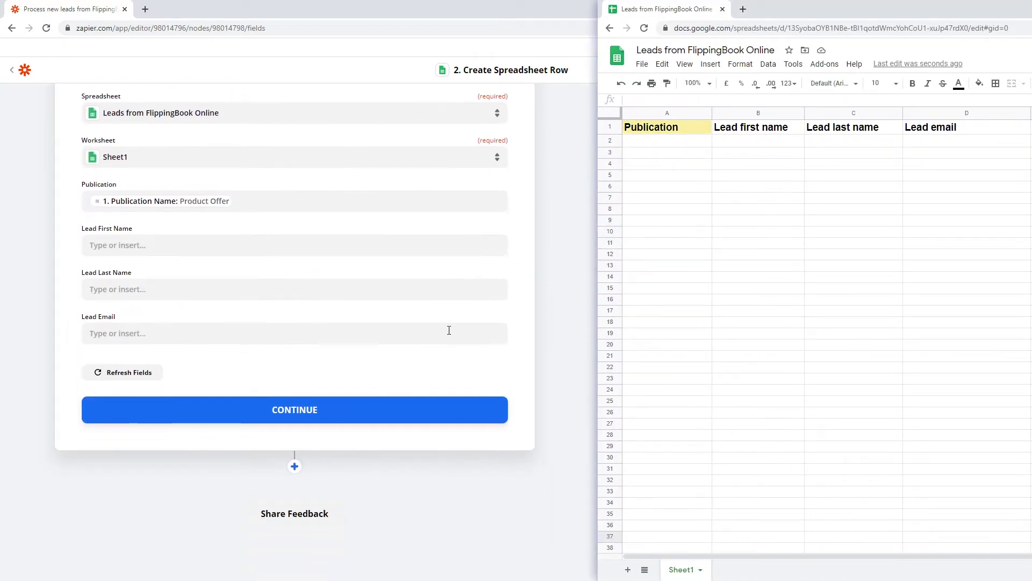
pyautogui.click(252, 245)
pyautogui.click(170, 370)
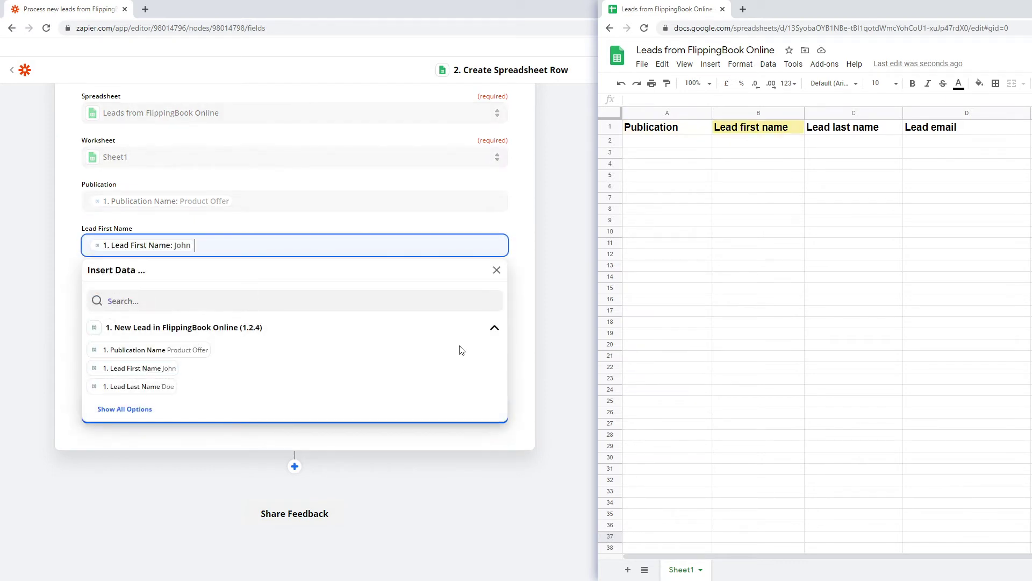
pyautogui.click(514, 307)
# - Map the lead's last name and email into Lead Last Name and Lead Email, and save
pyautogui.click(236, 286)
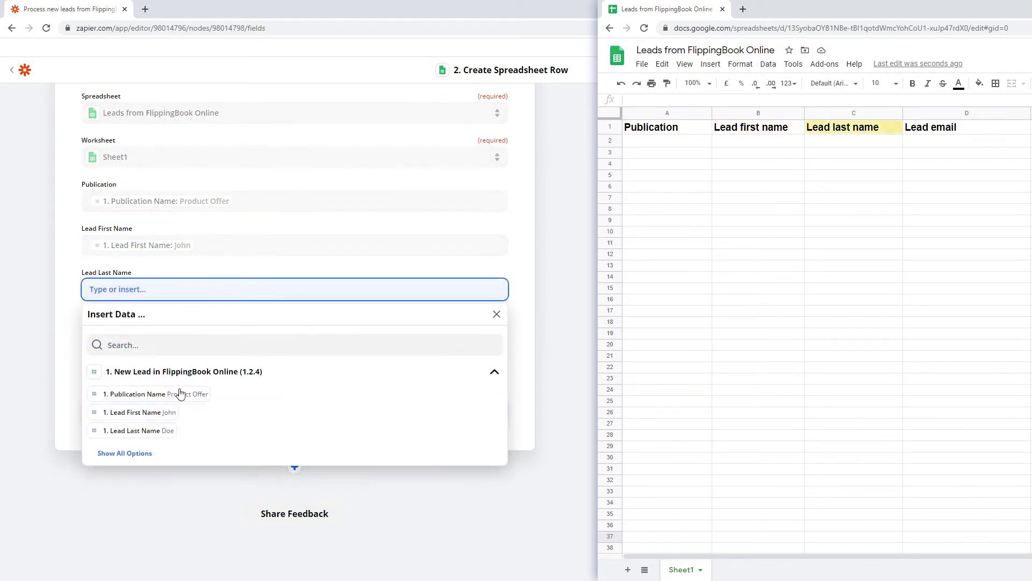
pyautogui.click(157, 432)
pyautogui.click(514, 344)
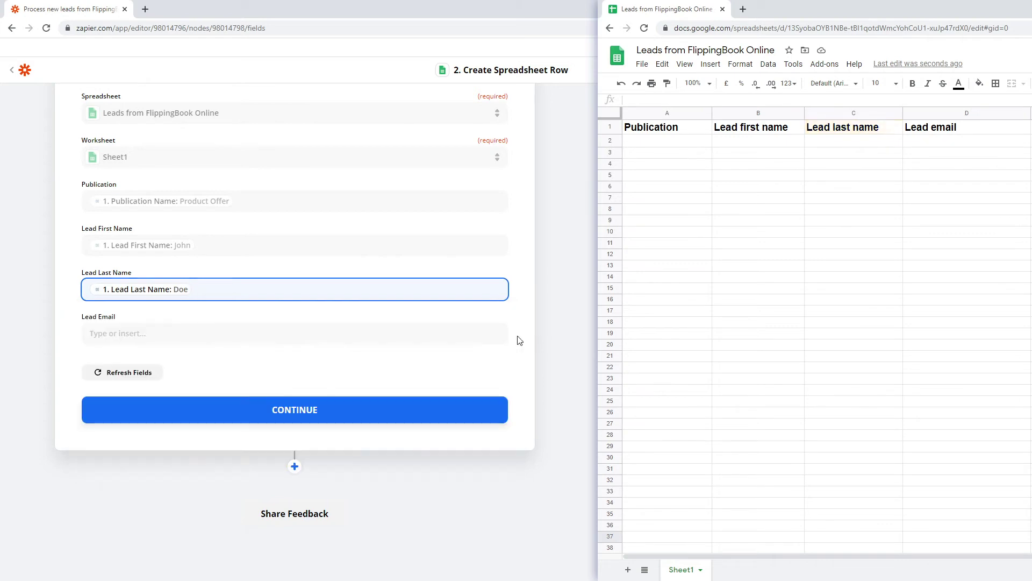
pyautogui.click(351, 333)
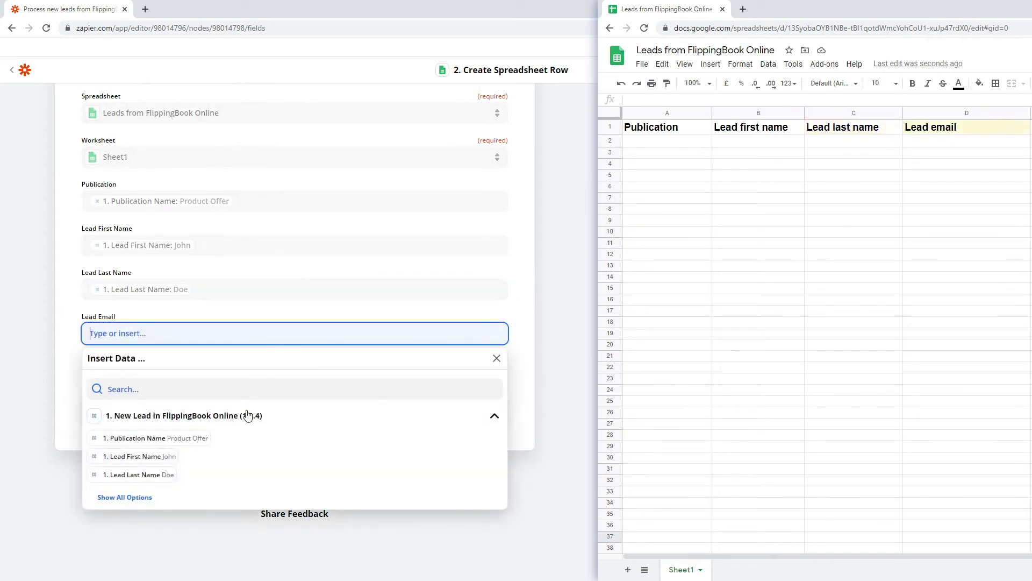
pyautogui.click(146, 497)
pyautogui.click(137, 493)
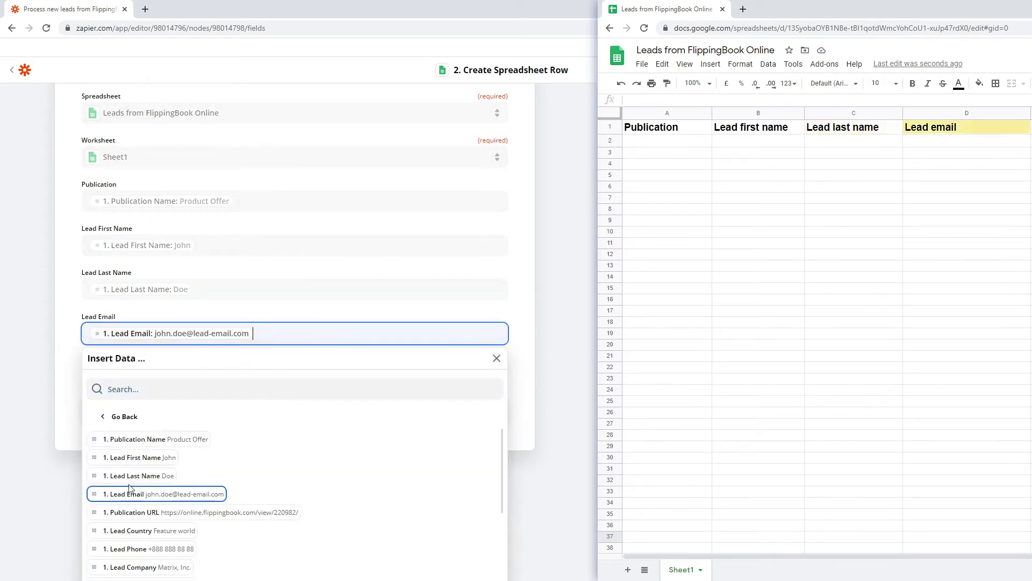
pyautogui.click(71, 404)
pyautogui.click(160, 415)
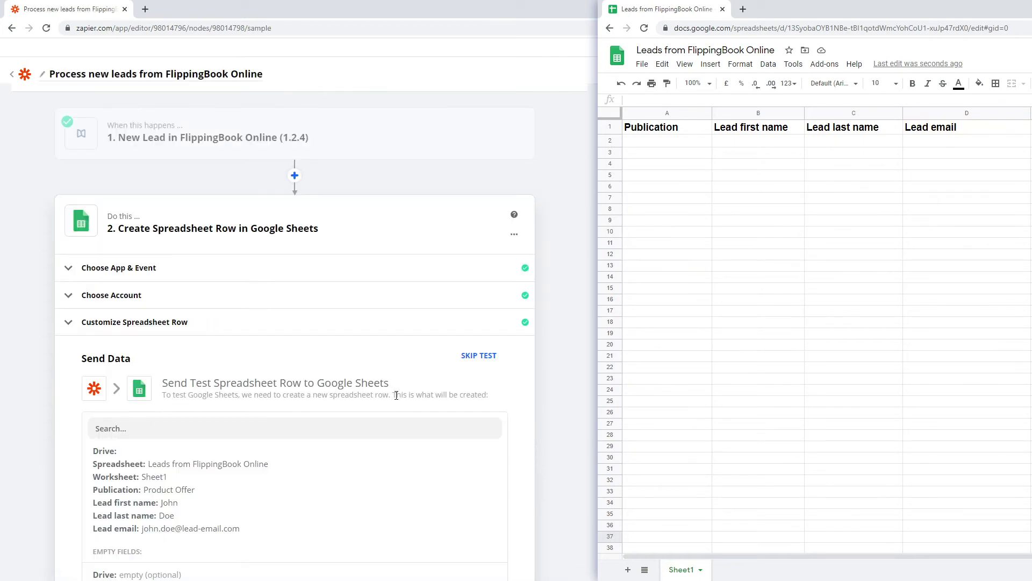
# - Send a test row with the sample lead's data to the Leads spreadsheet
pyautogui.scroll(-4, 528, 392)
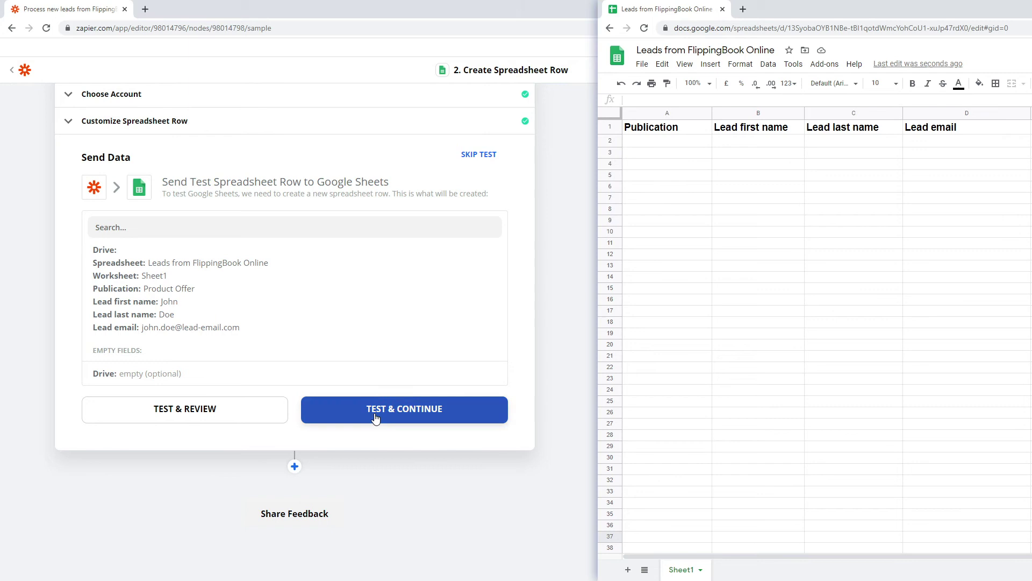
pyautogui.click(375, 417)
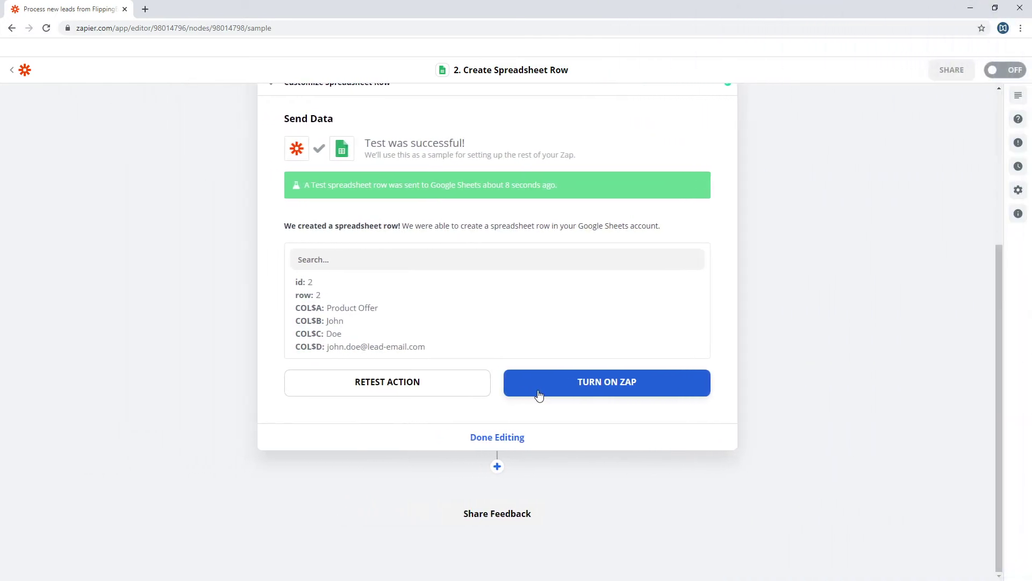
# - Add a Gmail Send Email step after the spreadsheet action using the connected Gmail account
pyautogui.click(497, 466)
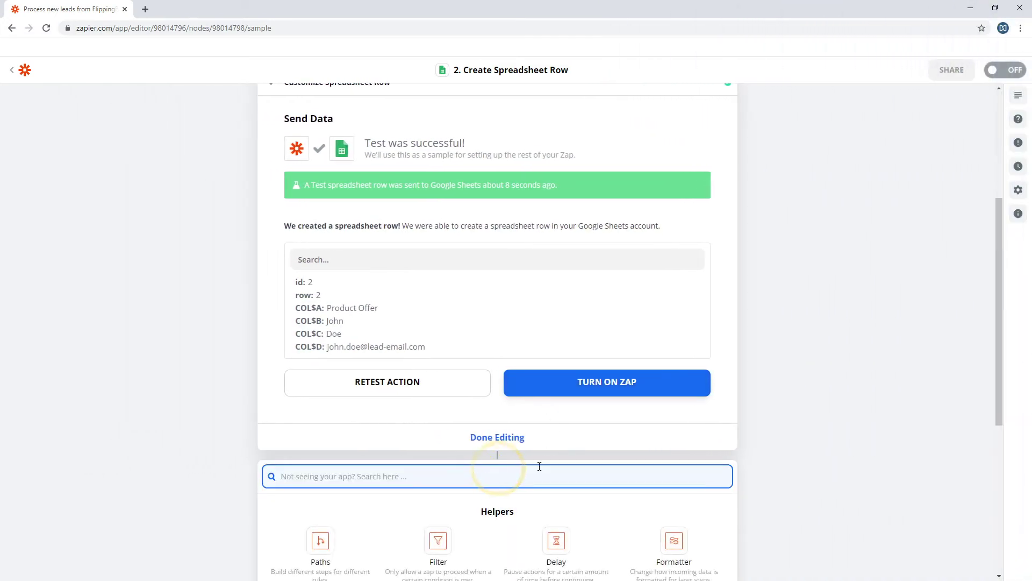
pyautogui.write('gmail')
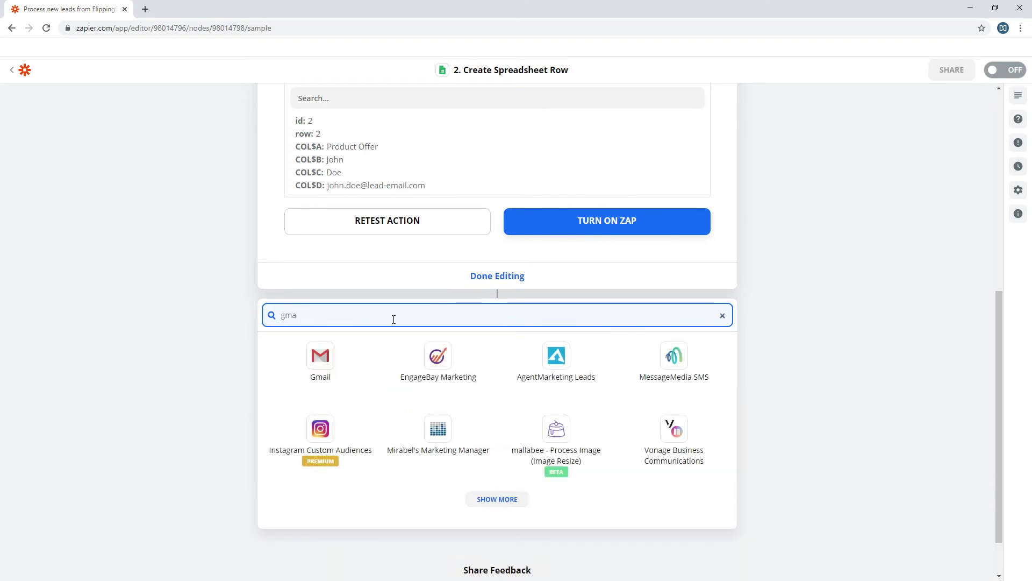
pyautogui.click(329, 375)
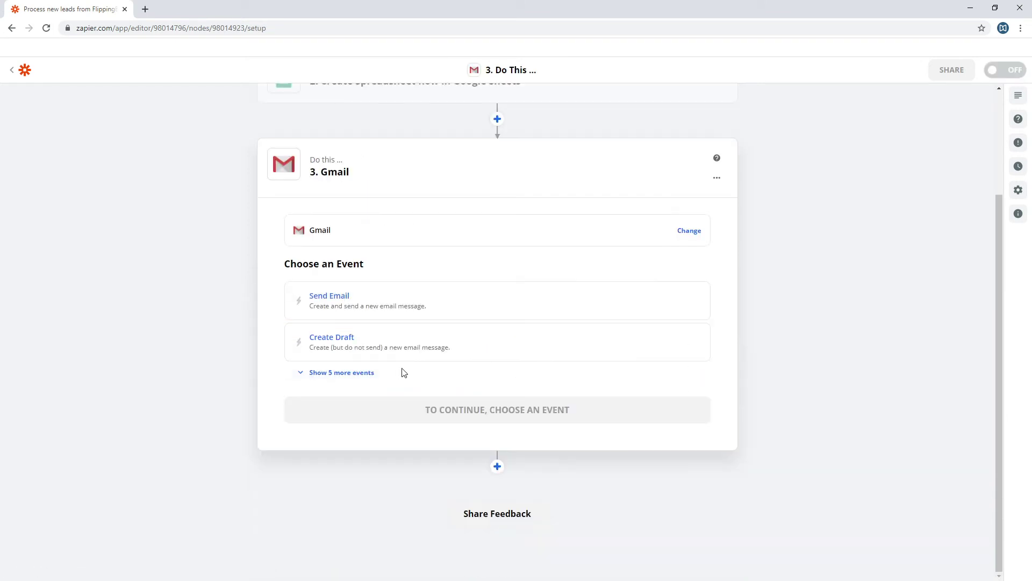
pyautogui.click(435, 306)
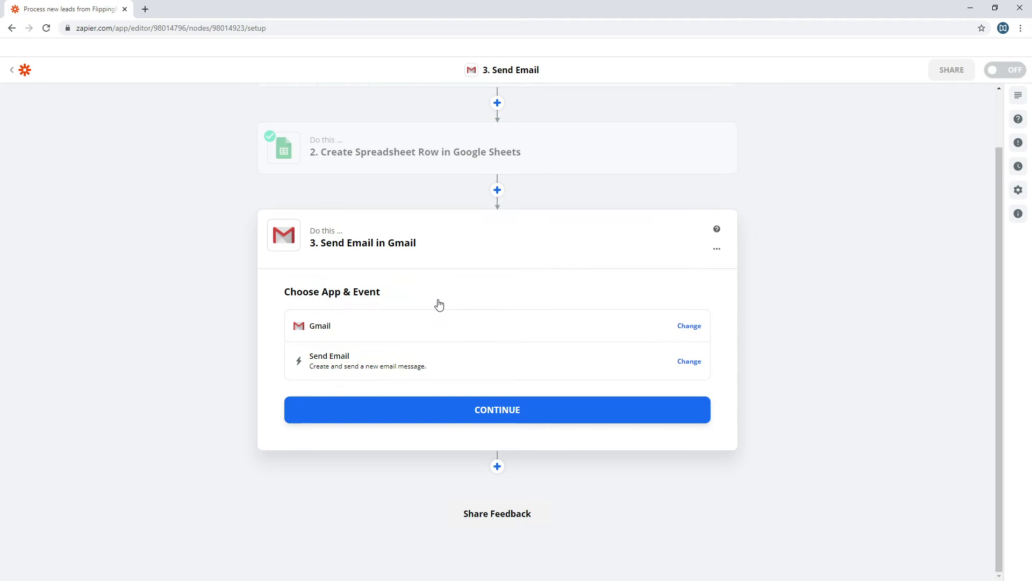
pyautogui.click(549, 411)
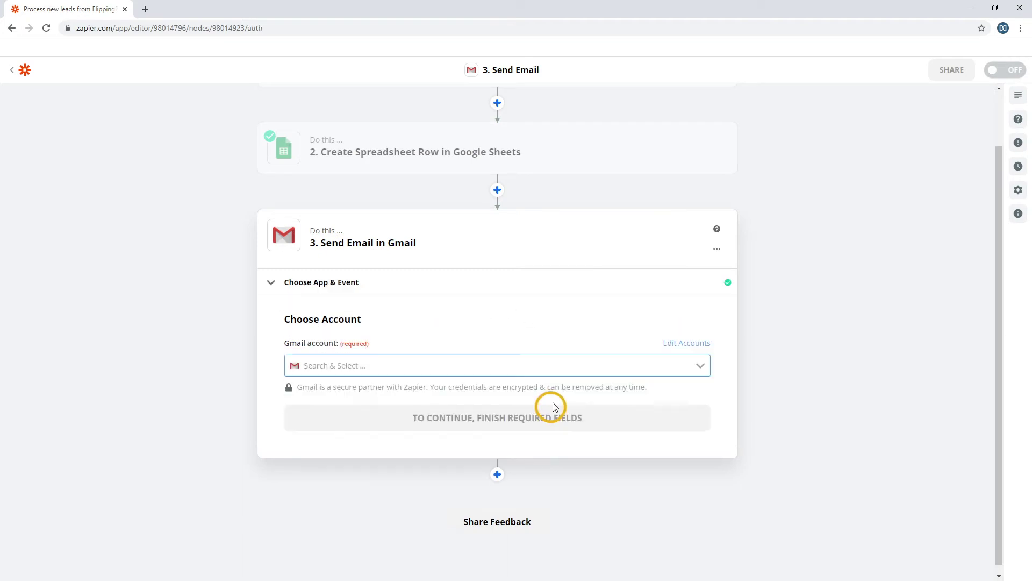
pyautogui.click(567, 364)
pyautogui.click(564, 396)
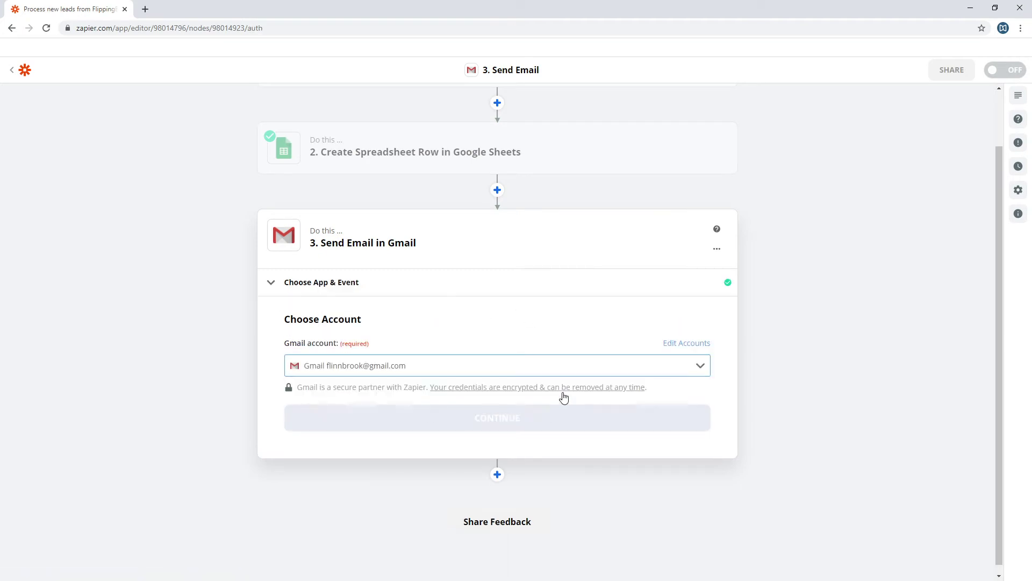
pyautogui.click(559, 419)
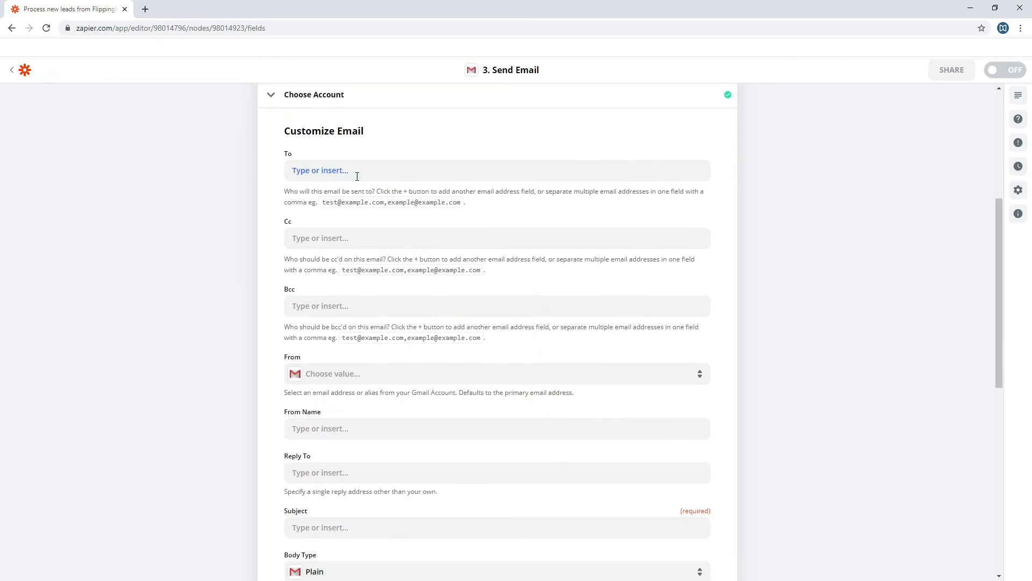
# - Set the email's To field to the lead's email from the FlippingBook trigger
pyautogui.click(357, 171)
pyautogui.click(402, 254)
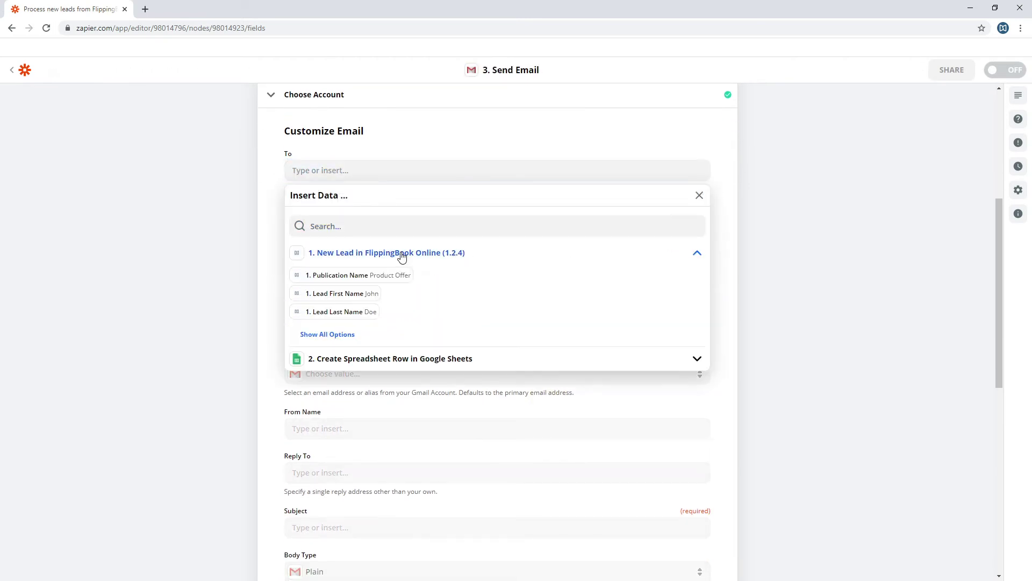
pyautogui.click(342, 334)
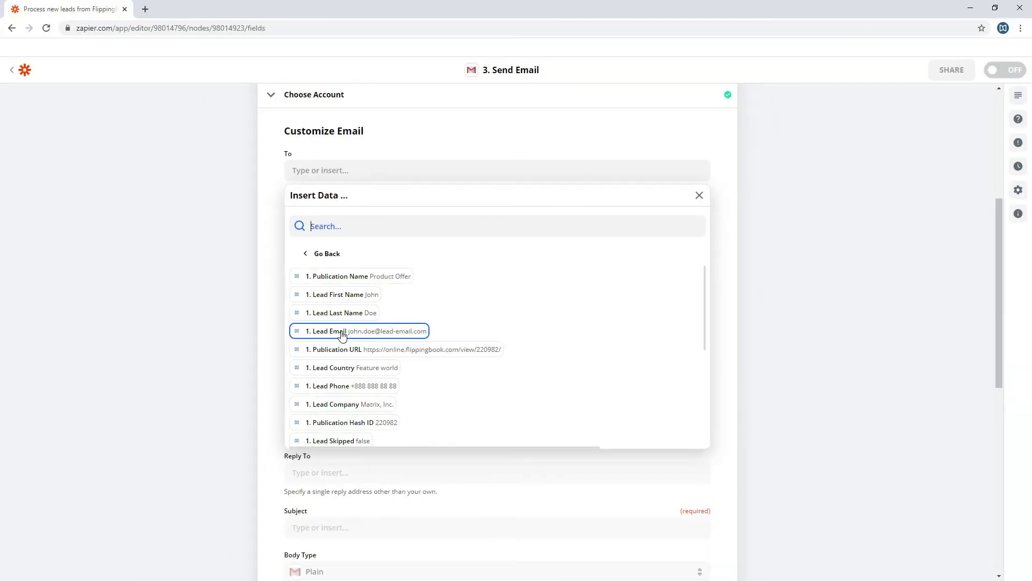
pyautogui.click(342, 334)
pyautogui.click(272, 274)
# - Choose the account's address as sender, fill in the From Name, and set subject 'Thank you for subscribing'
pyautogui.scroll(-5, 272, 274)
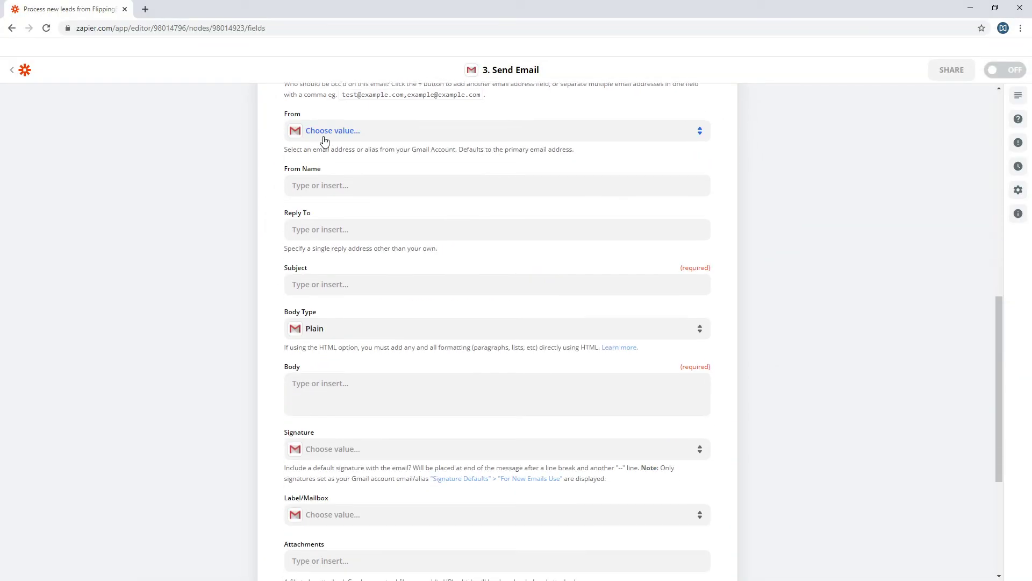
pyautogui.click(324, 141)
pyautogui.click(366, 221)
pyautogui.click(352, 186)
pyautogui.write('Flinn Brook')
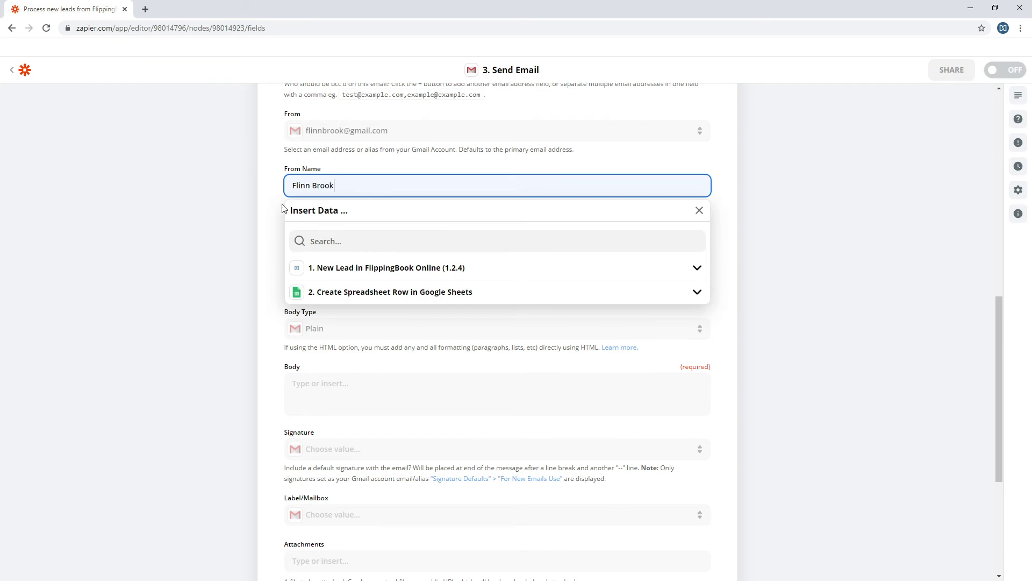
pyautogui.click(282, 208)
pyautogui.scroll(-1, 291, 215)
pyautogui.click(298, 230)
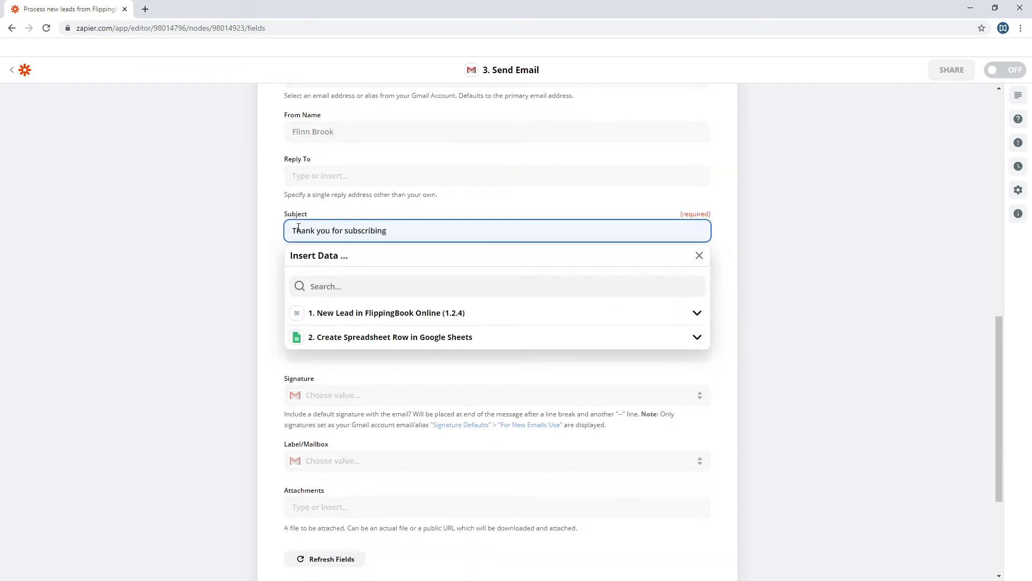
pyautogui.click(276, 246)
# - Write a body greeting 'Hello' plus the lead's first name with a thank-you line, and save
pyautogui.scroll(-2, 290, 242)
pyautogui.click(316, 234)
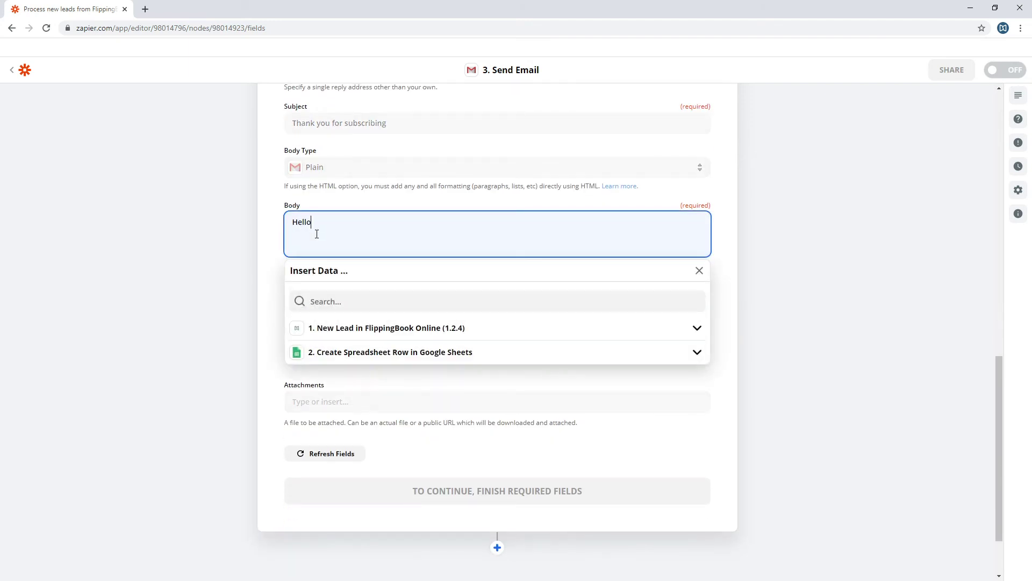
pyautogui.write('Hello')
pyautogui.press('Return')
pyautogui.press('Return')
pyautogui.write('Thank you for signing up!')
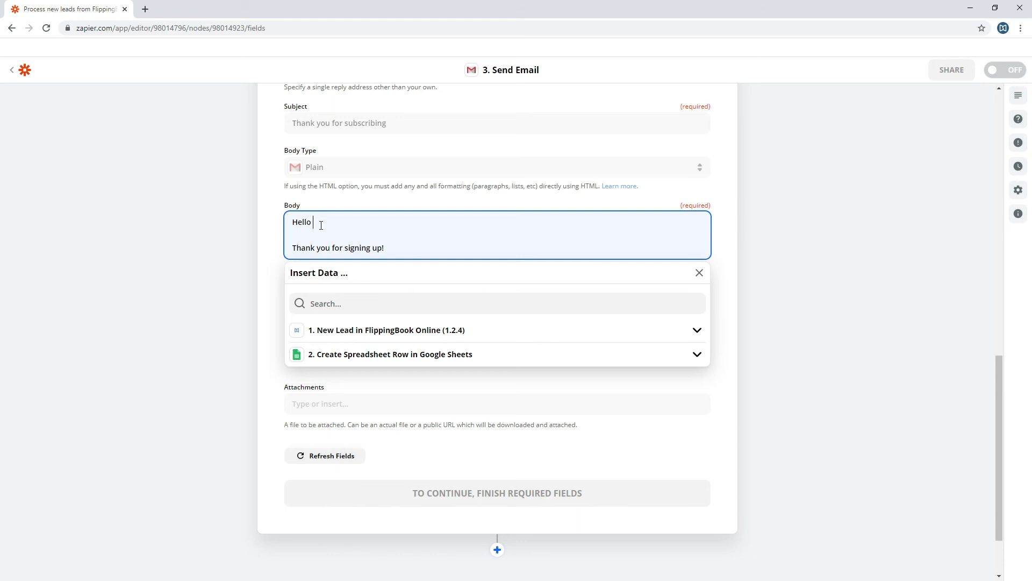
pyautogui.click(391, 330)
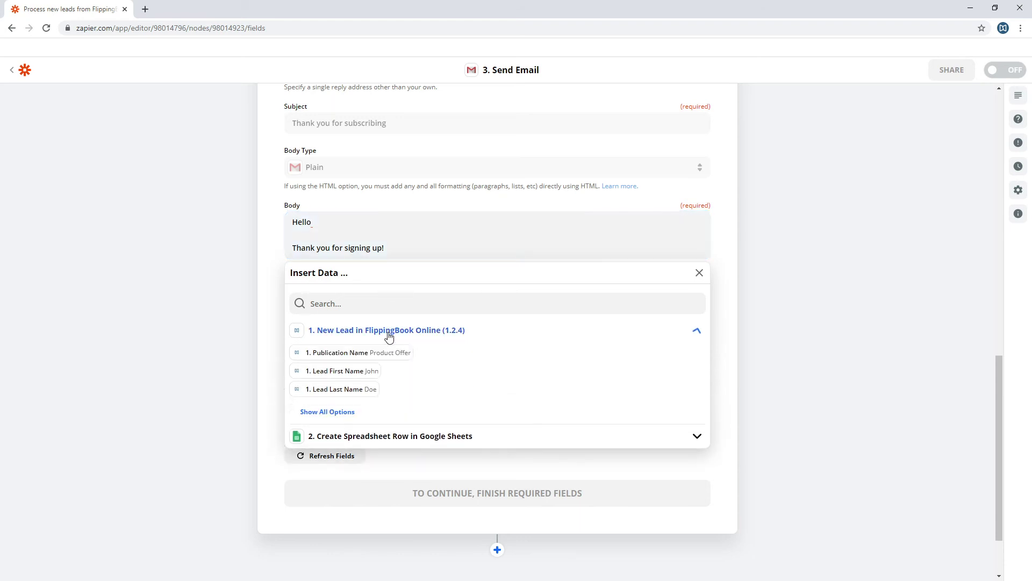
pyautogui.click(347, 371)
pyautogui.click(275, 304)
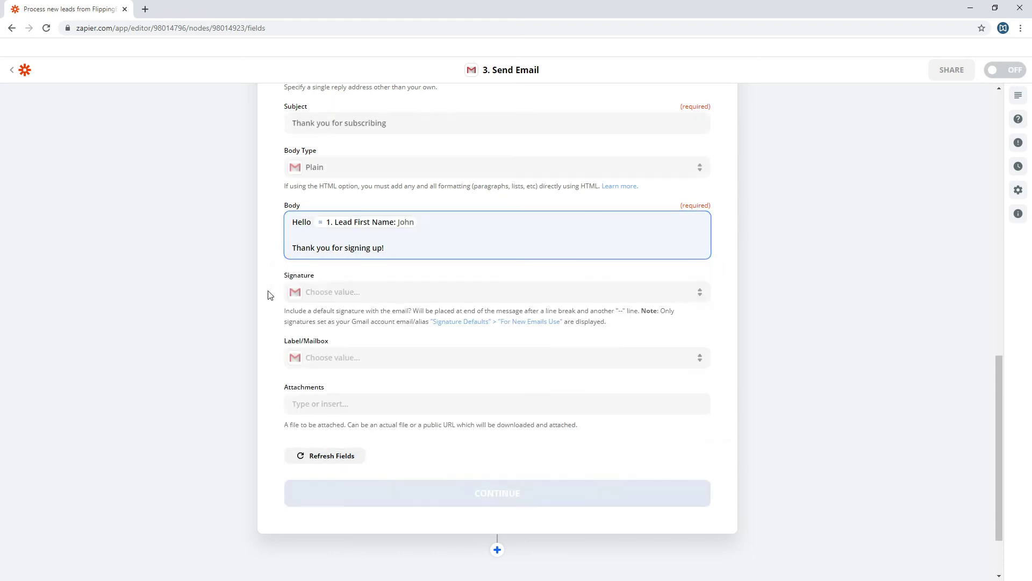
pyautogui.click(574, 491)
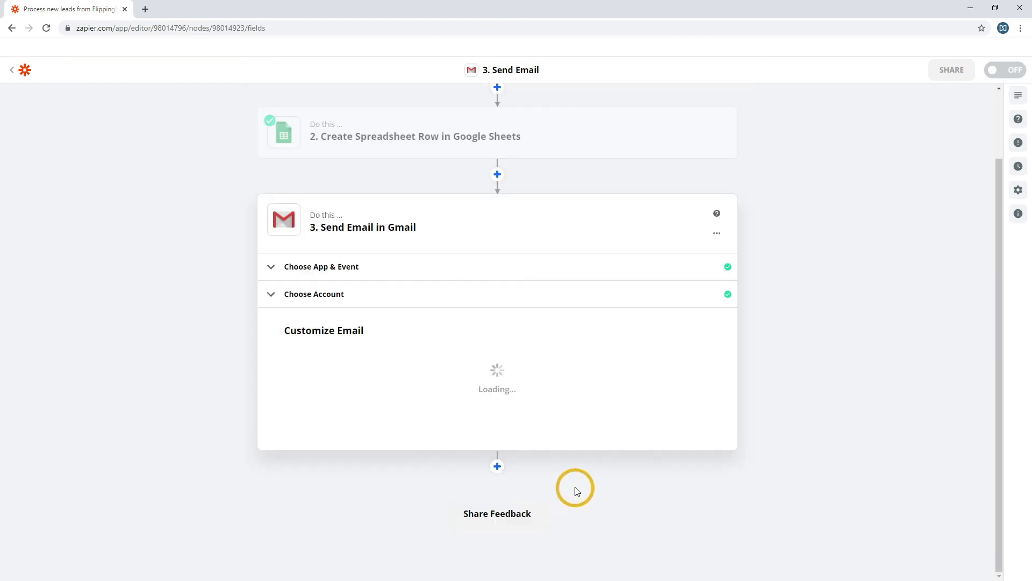
# - Send a test welcome email, then submit the Product Offer flipbook's lead form to open the ebook
pyautogui.click(551, 423)
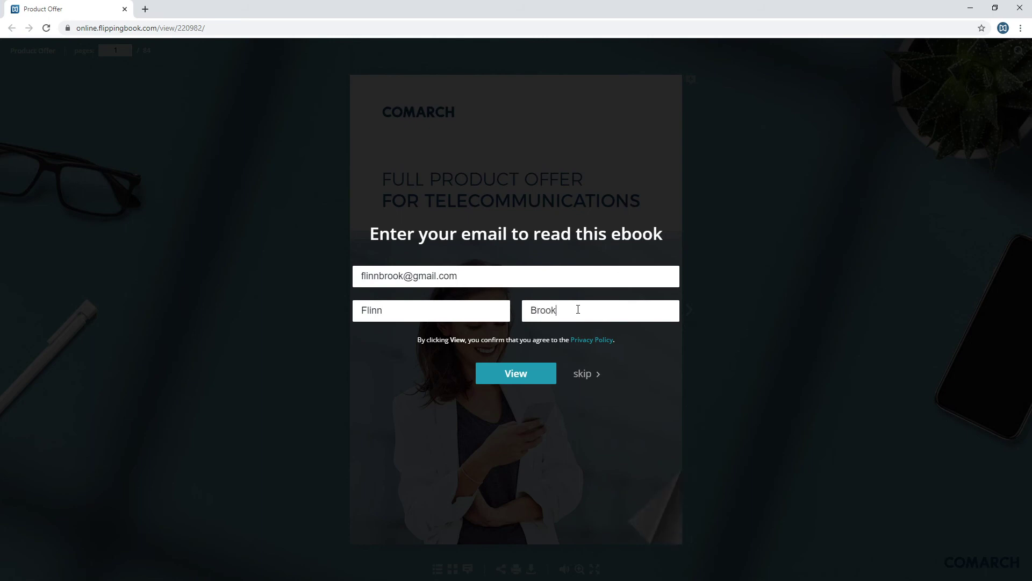
pyautogui.click(516, 375)
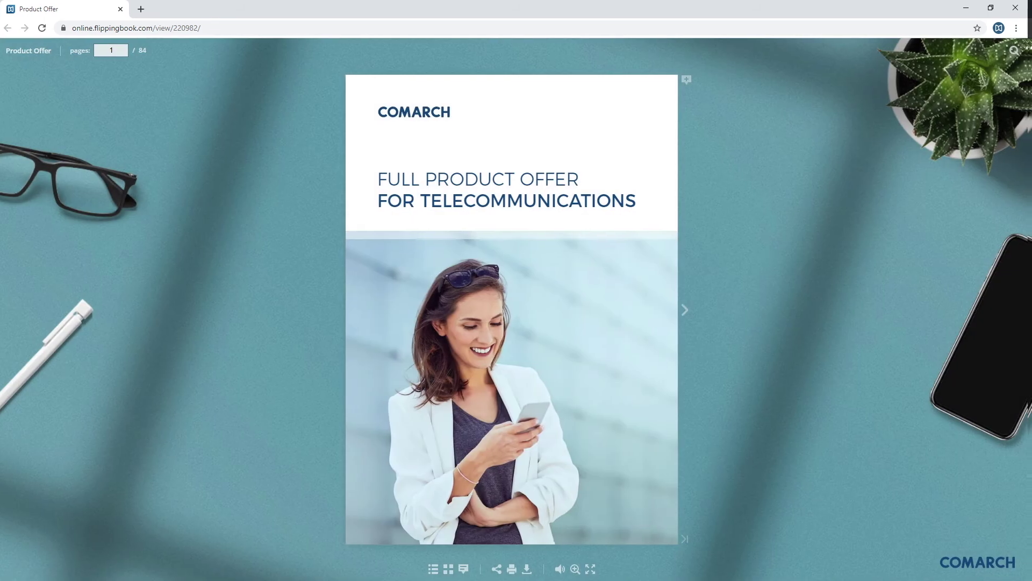